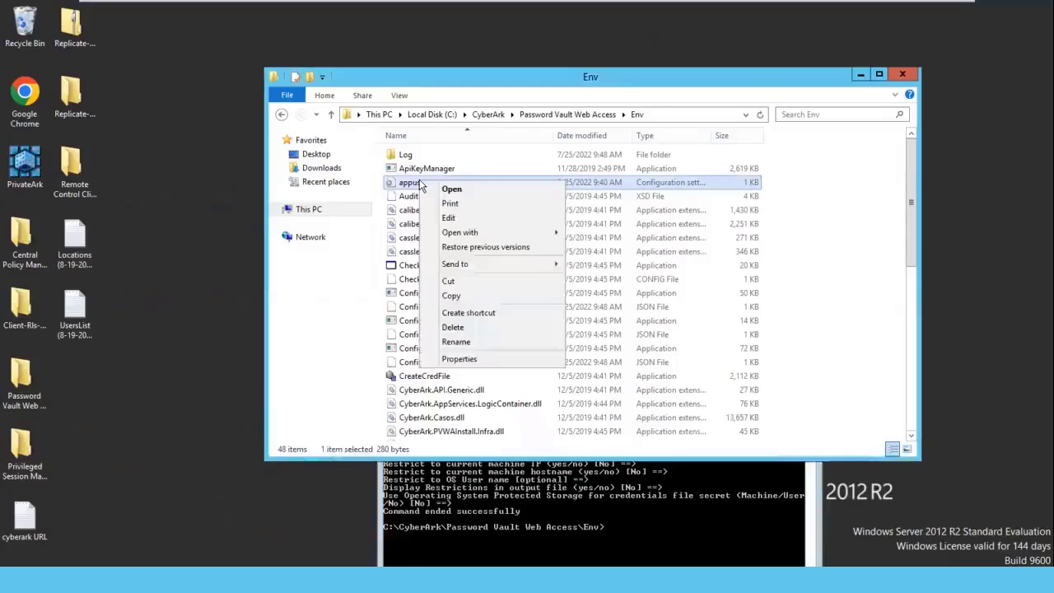
Copy the appuser configuration file from the Env folder, and check the CredFiles folder of Password Vault Web Access.
left_click(451, 295)
key("BackSpace")
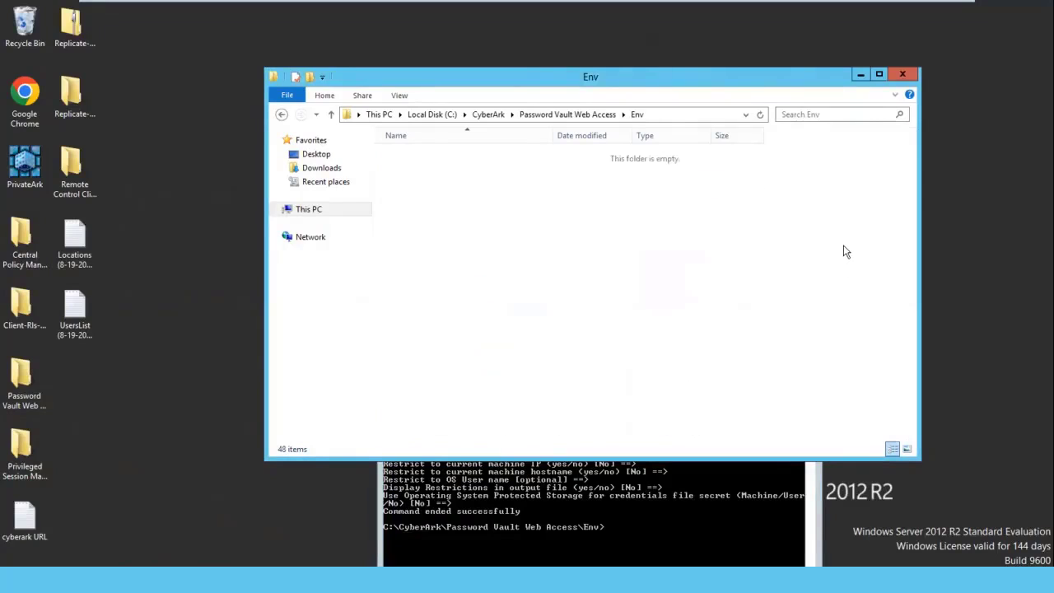
left_click(478, 206)
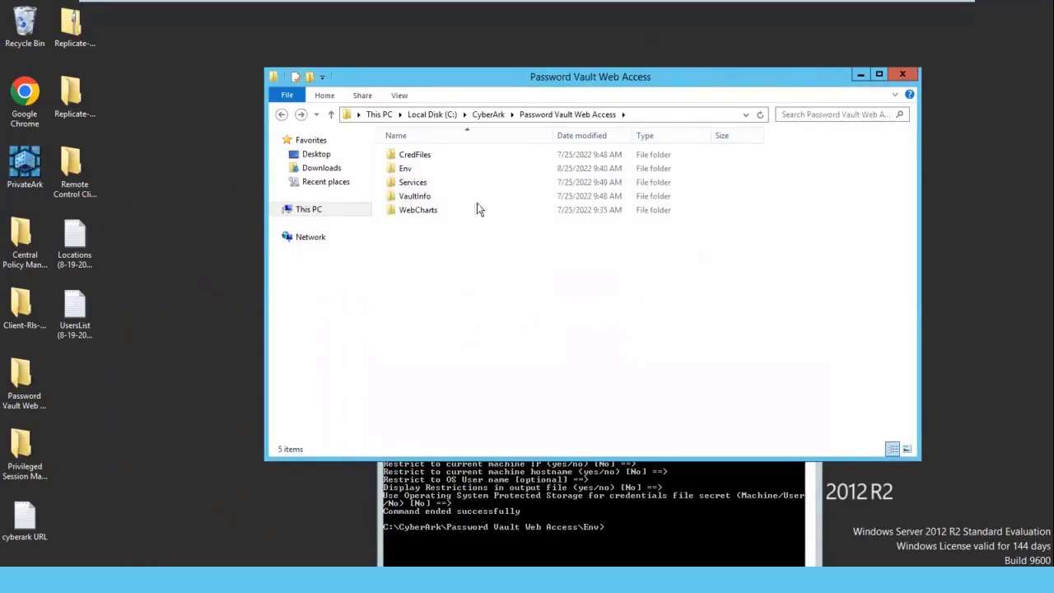
double_click(404, 156)
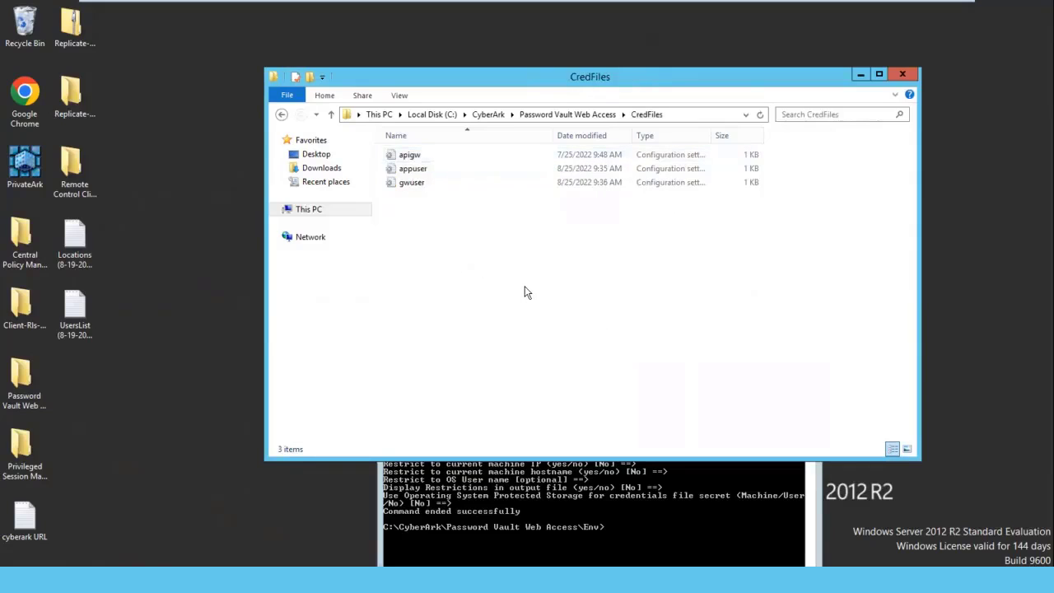
key("BackSpace")
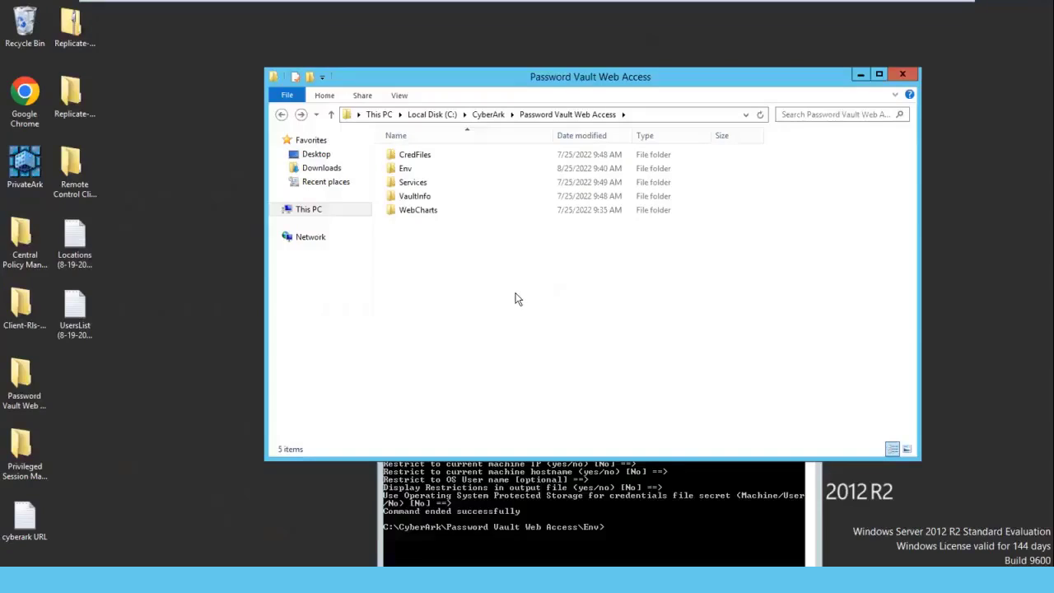
Bring the command prompt window to the front, move it up over the folder window, and refresh the desktop.
left_click(581, 488)
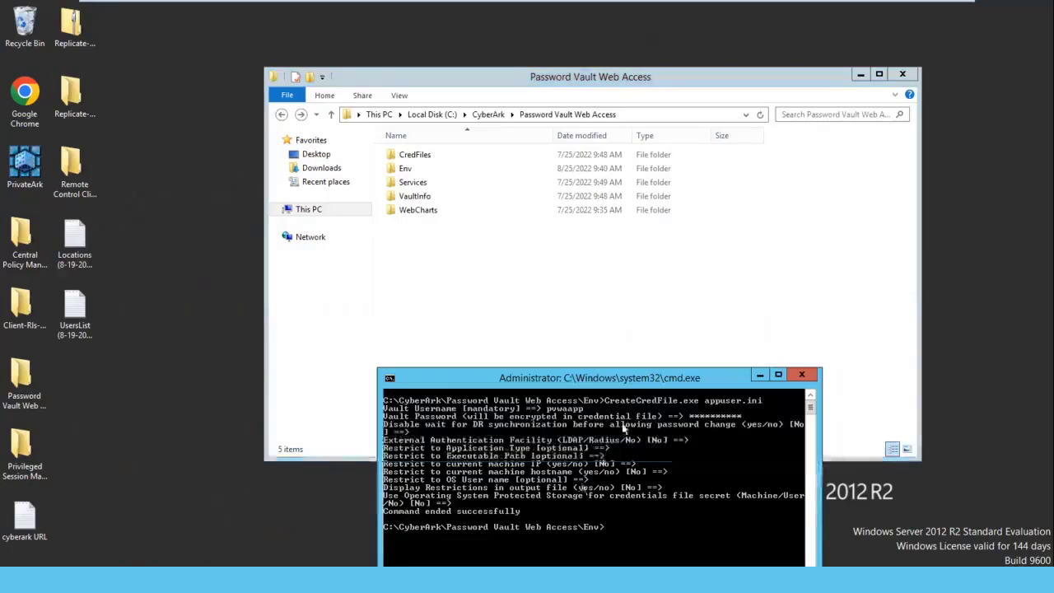
left_click_drag(628, 385, 636, 233)
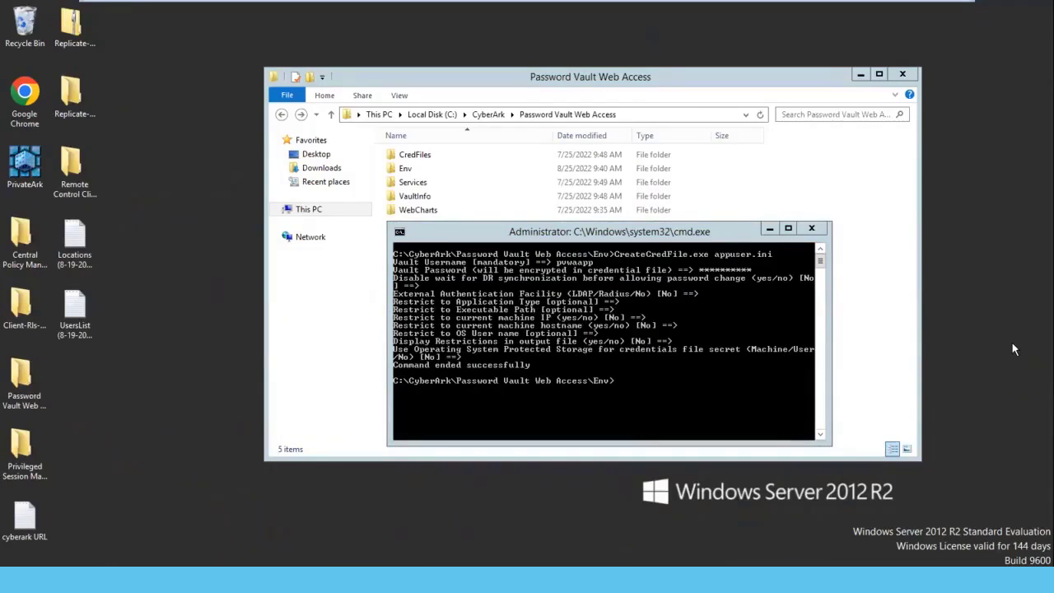
right_click(152, 517)
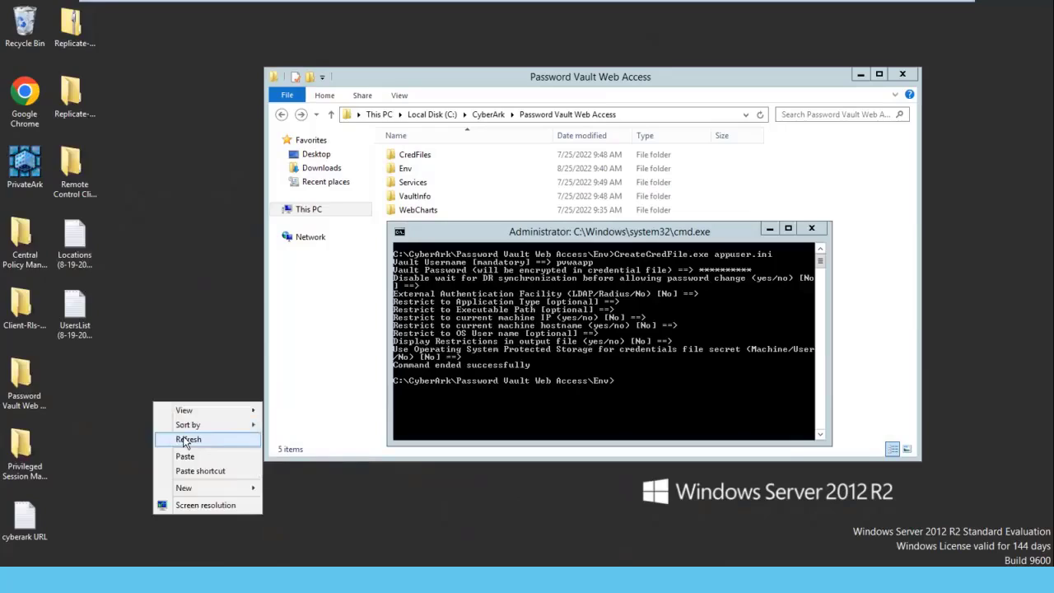
left_click(186, 440)
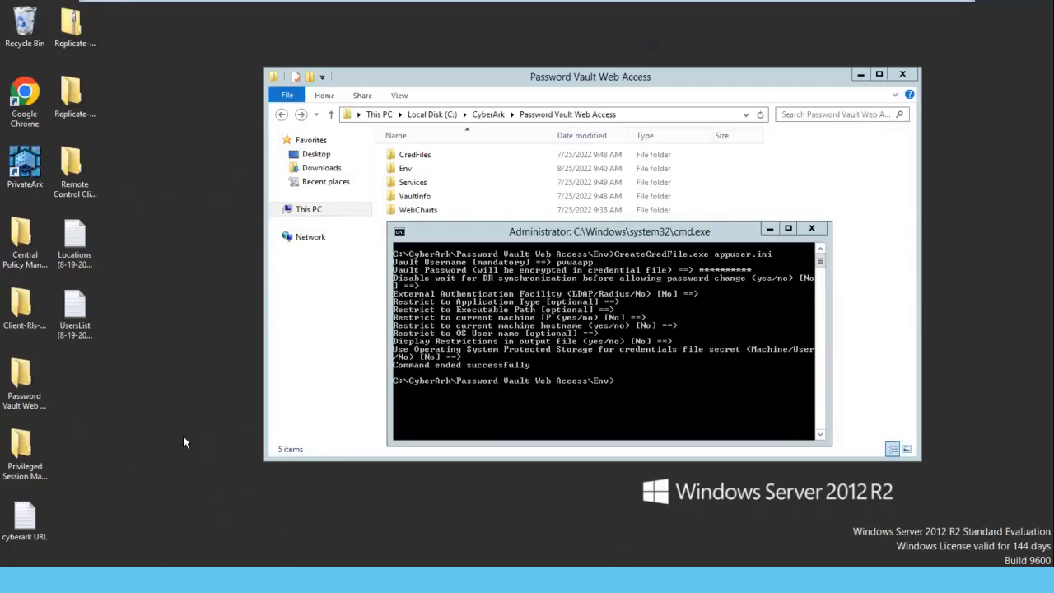
Recall the previous CreateCredFile.exe command in the command prompt and erase its appuser.ini argument.
left_click(553, 233)
key("Up")
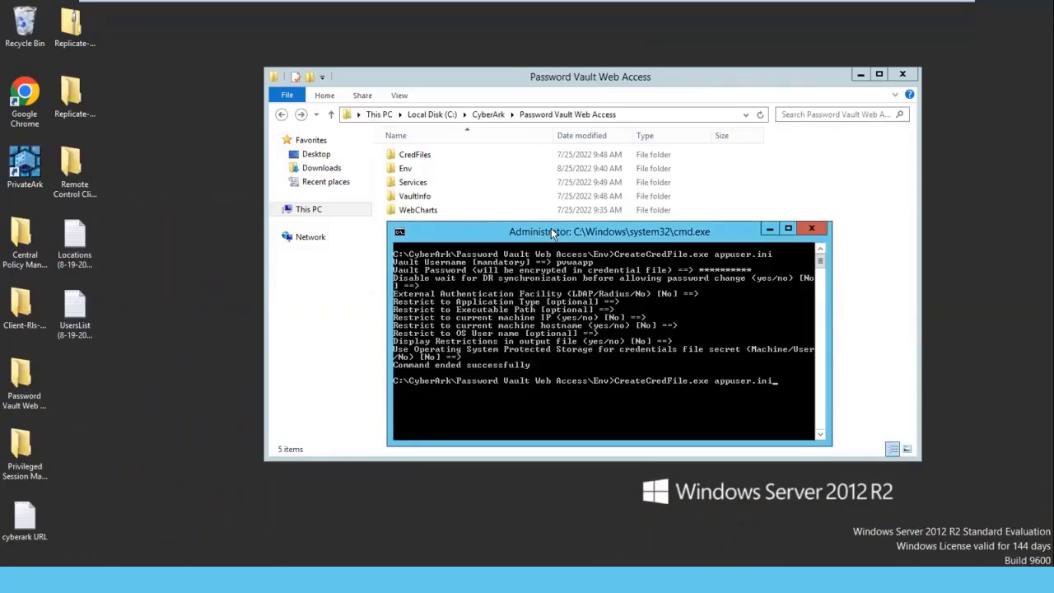
key("BackSpace")
key("BackSpace")
key("BackSpace")
key("BackSpace")
key("BackSpace")
key("BackSpace")
key("BackSpace")
key("BackSpace")
key("BackSpace")
key("BackSpace")
key("BackSpace")
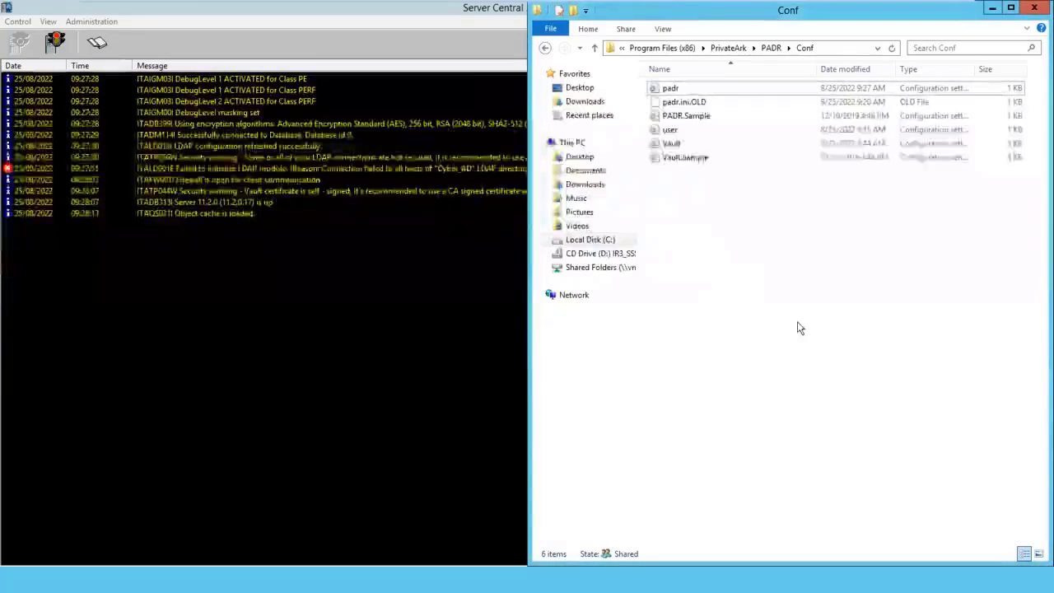
Open the user configuration file in the PADR Conf folder, examine its Username entry, and close it.
double_click(669, 131)
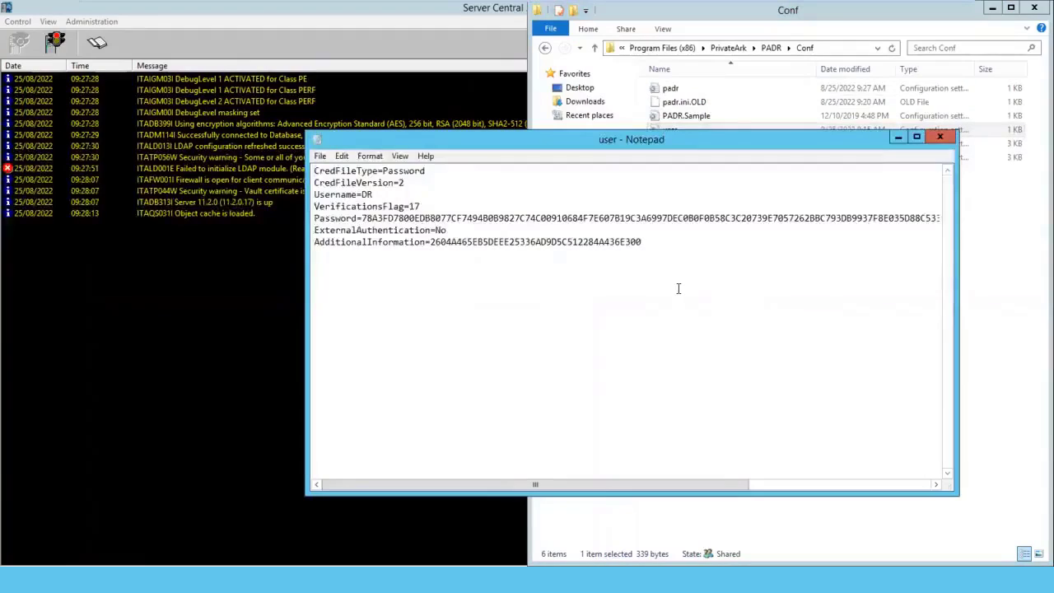
left_click(398, 195)
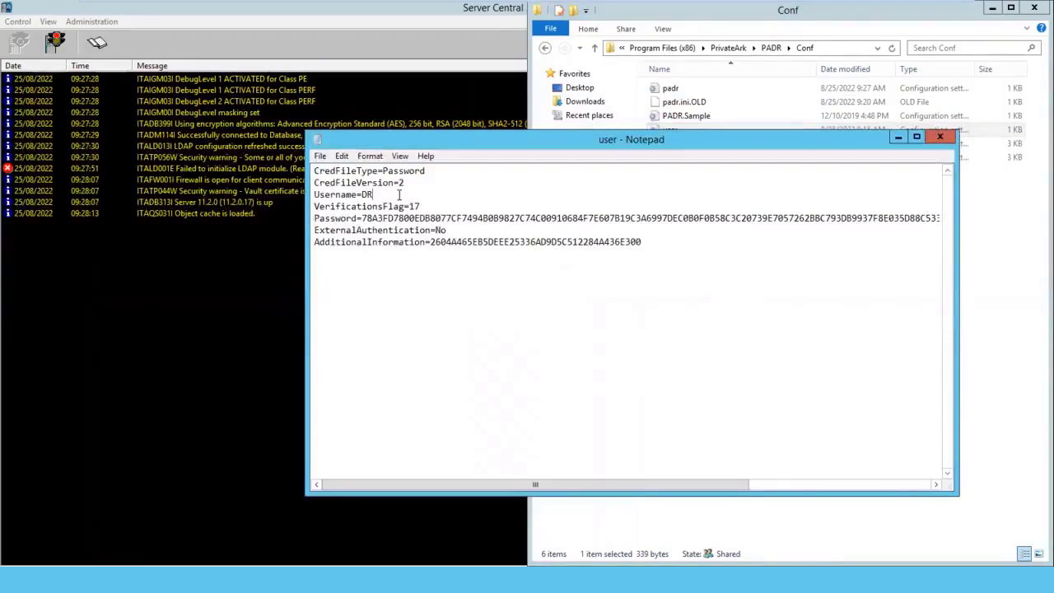
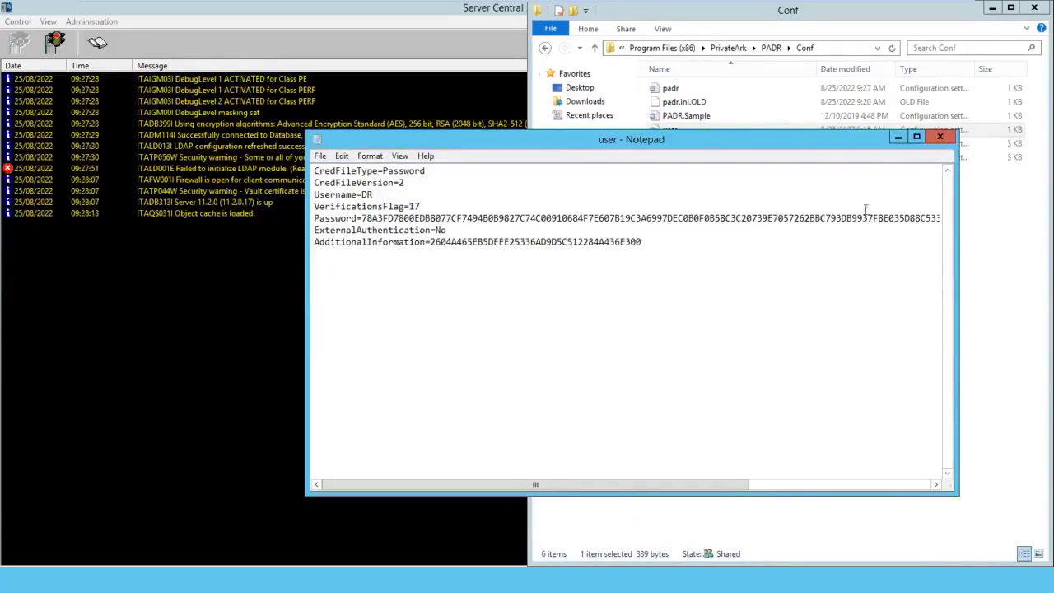
left_click(939, 136)
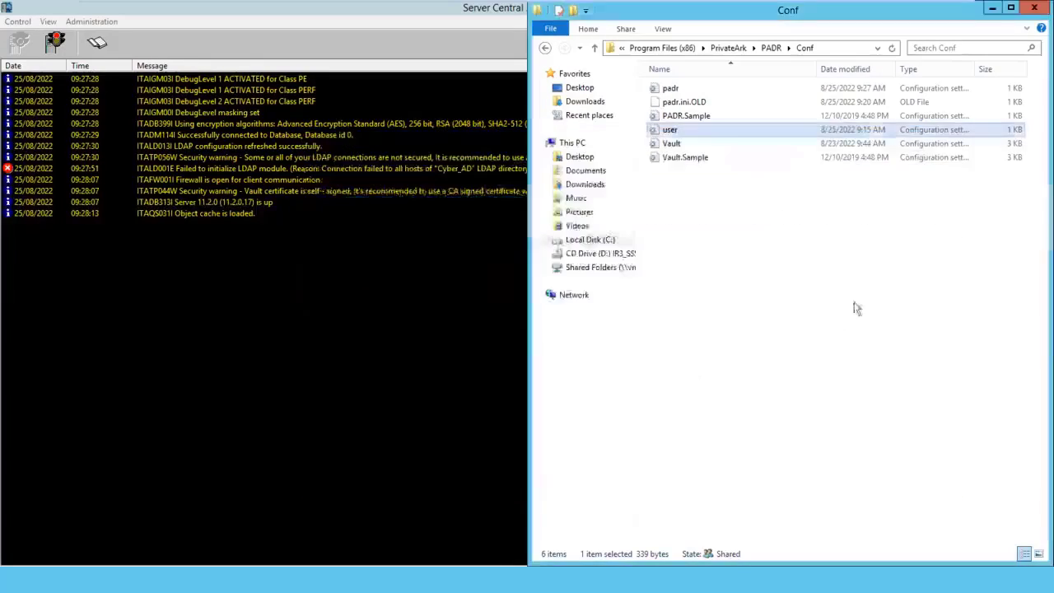
Open the padr log in the PADR Logs folder, read its latest failover entries, and close it.
key("BackSpace")
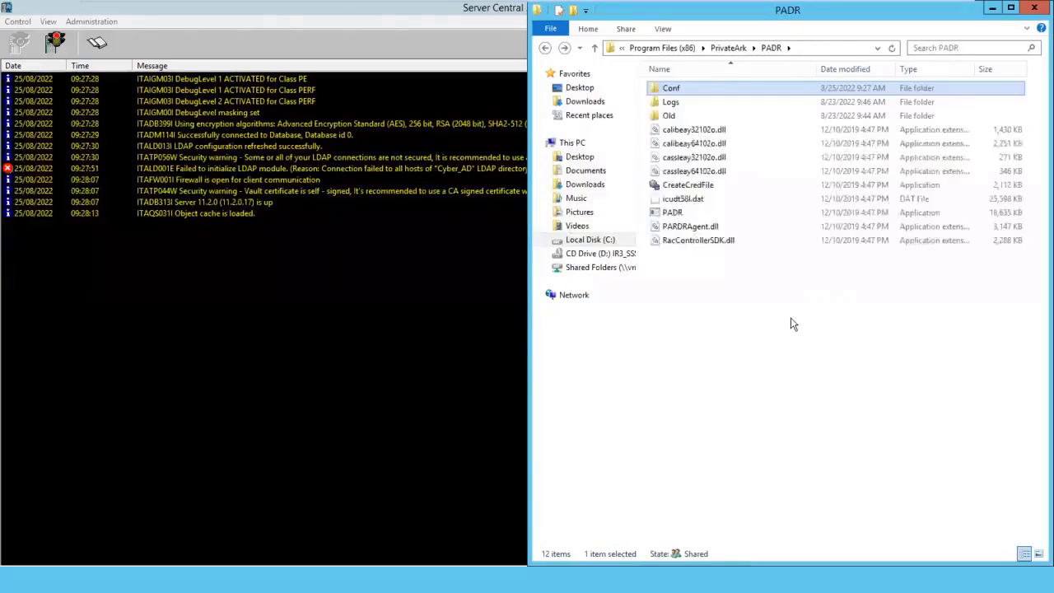
double_click(666, 102)
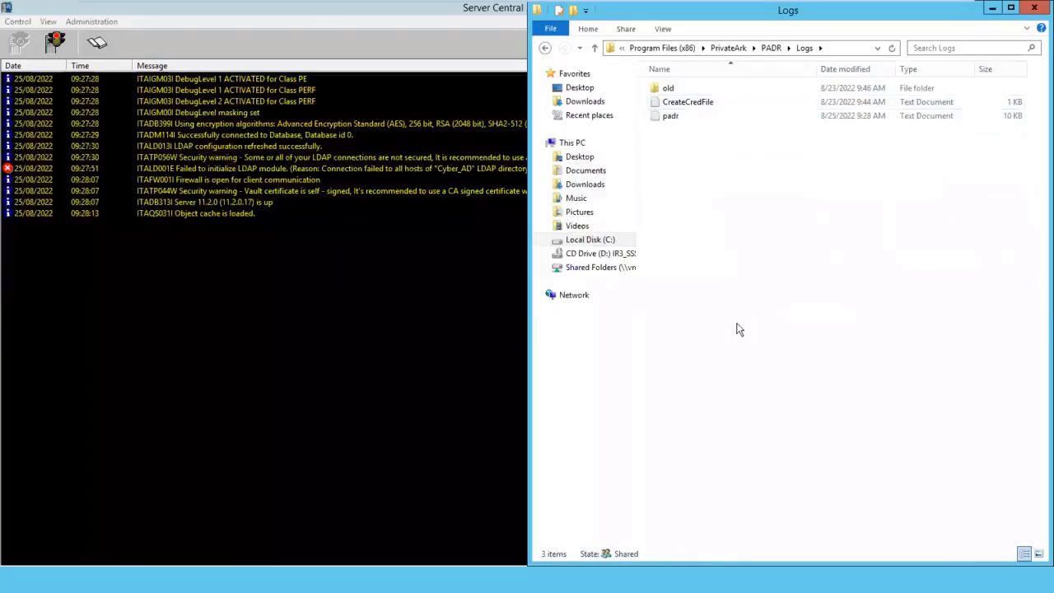
double_click(665, 117)
scroll(811, 344, "down", 20)
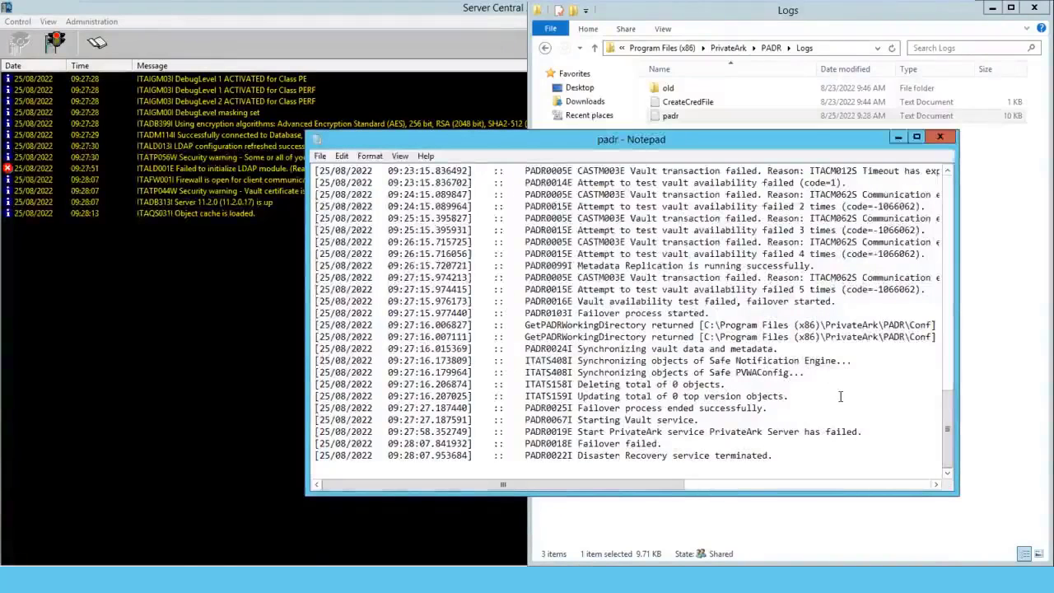
left_click(938, 138)
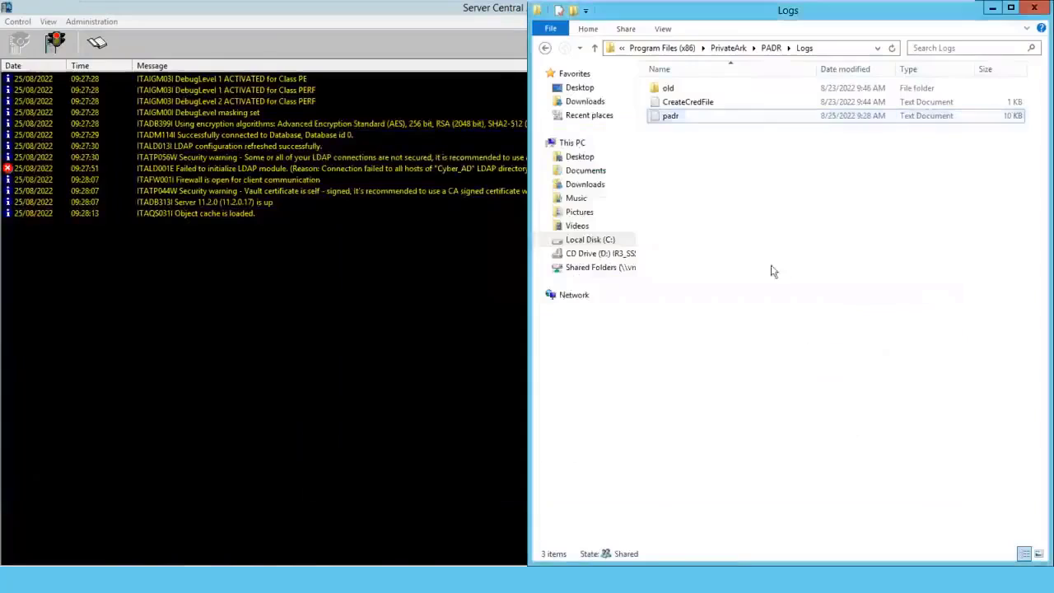
right_click(743, 260)
left_click(776, 306)
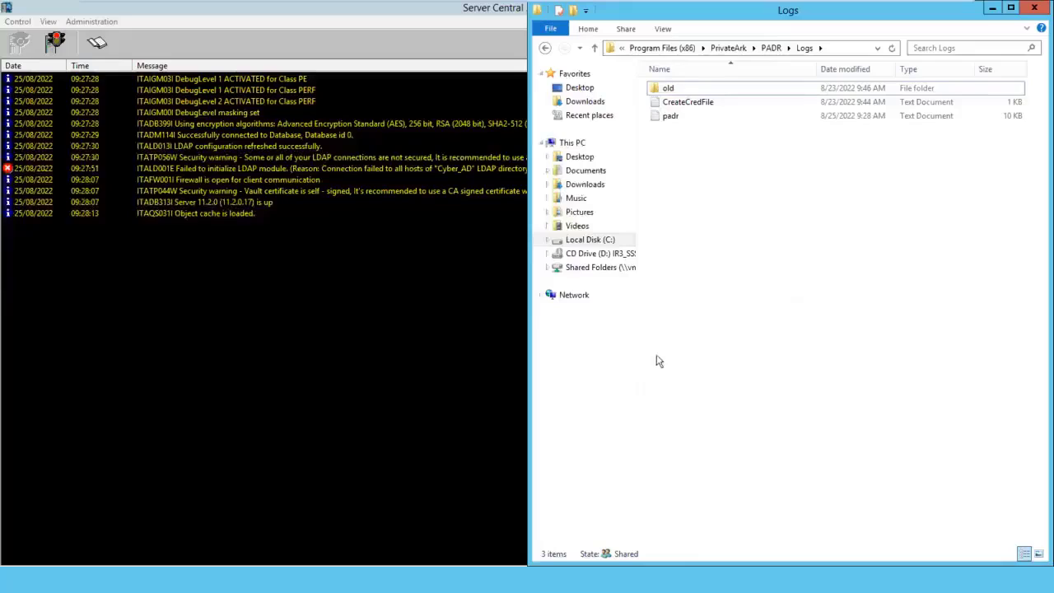
Close the Server Central Administration window and refresh the desktop.
double_click(254, 10)
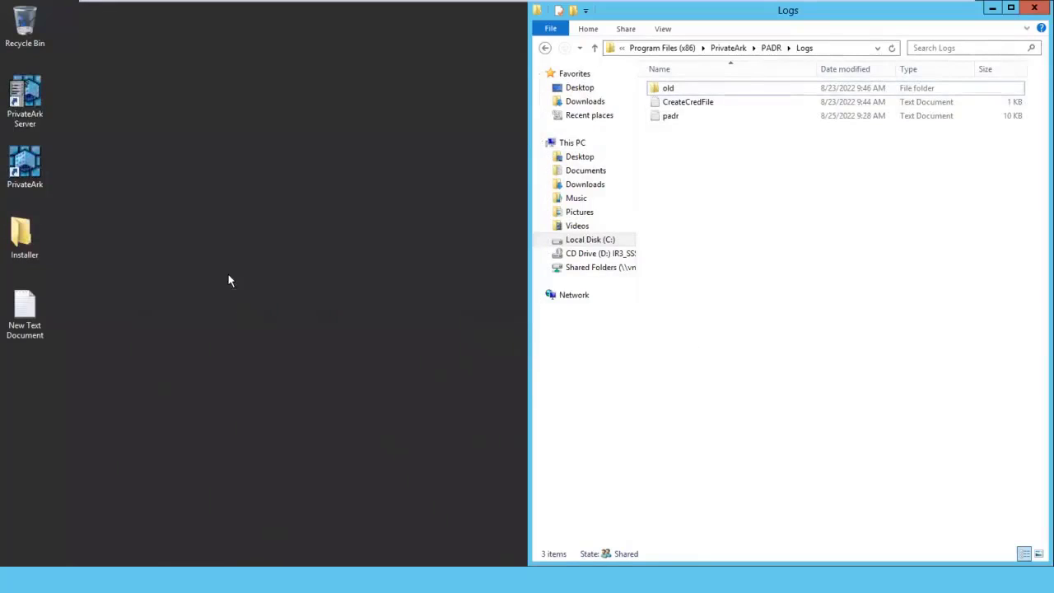
right_click(226, 272)
left_click(257, 307)
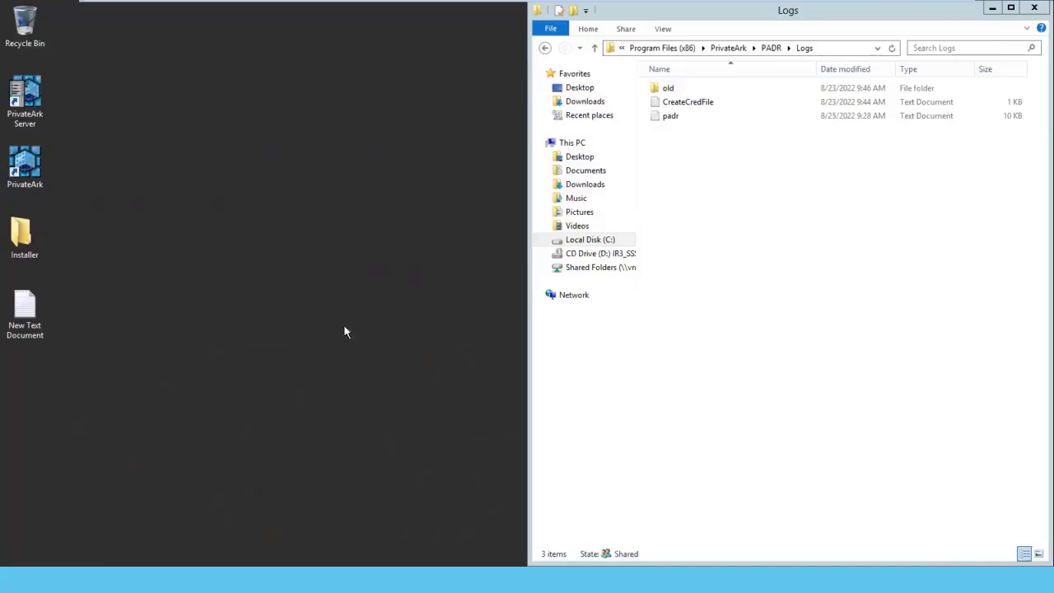
Open the padr configuration file in the PADR Conf folder and set FailoverMode to No.
key("alt+Up")
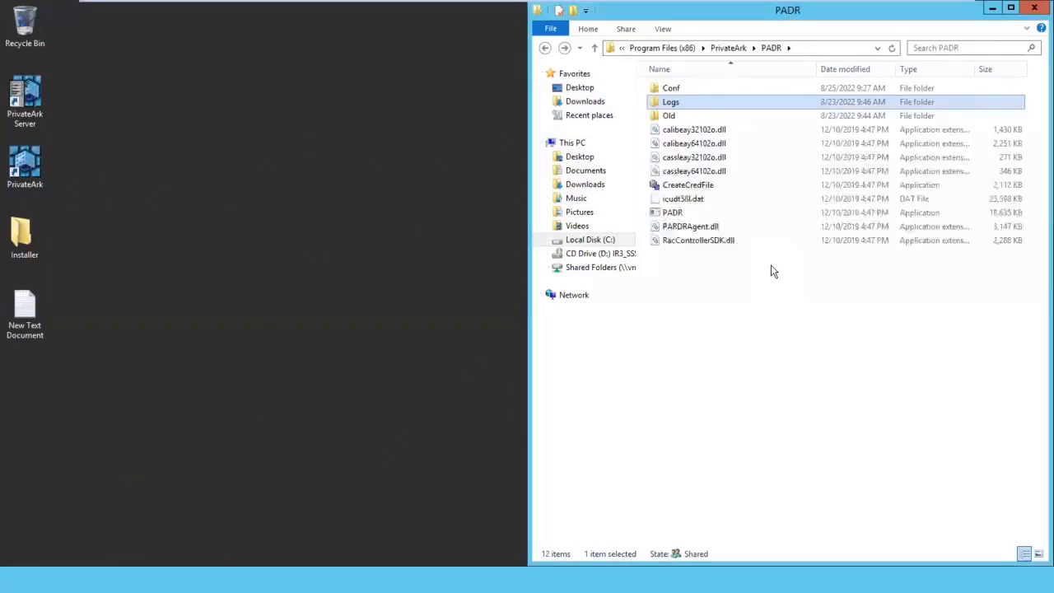
key("Up")
key("Return")
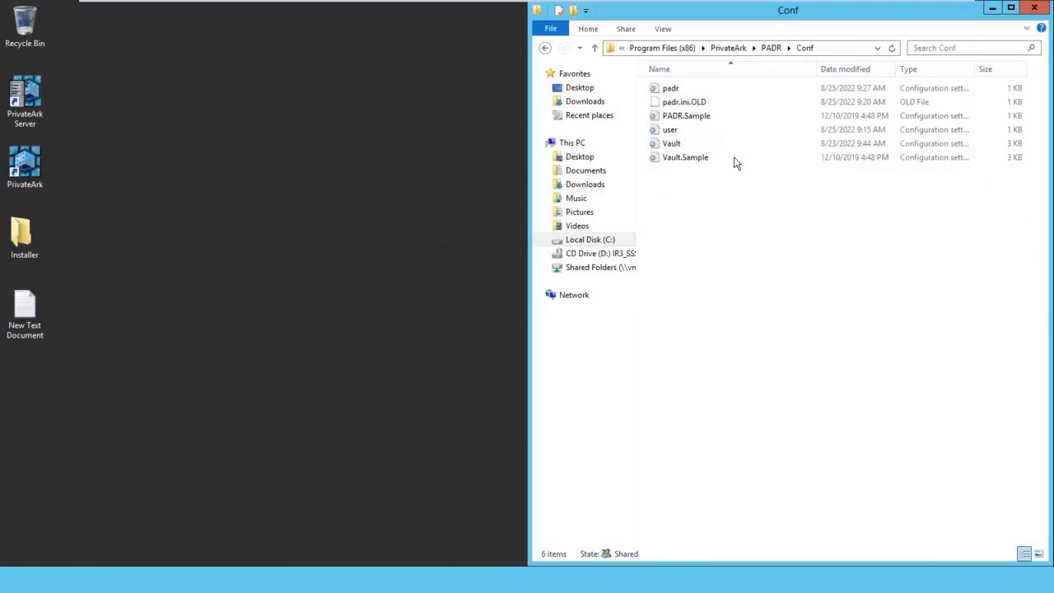
double_click(671, 89)
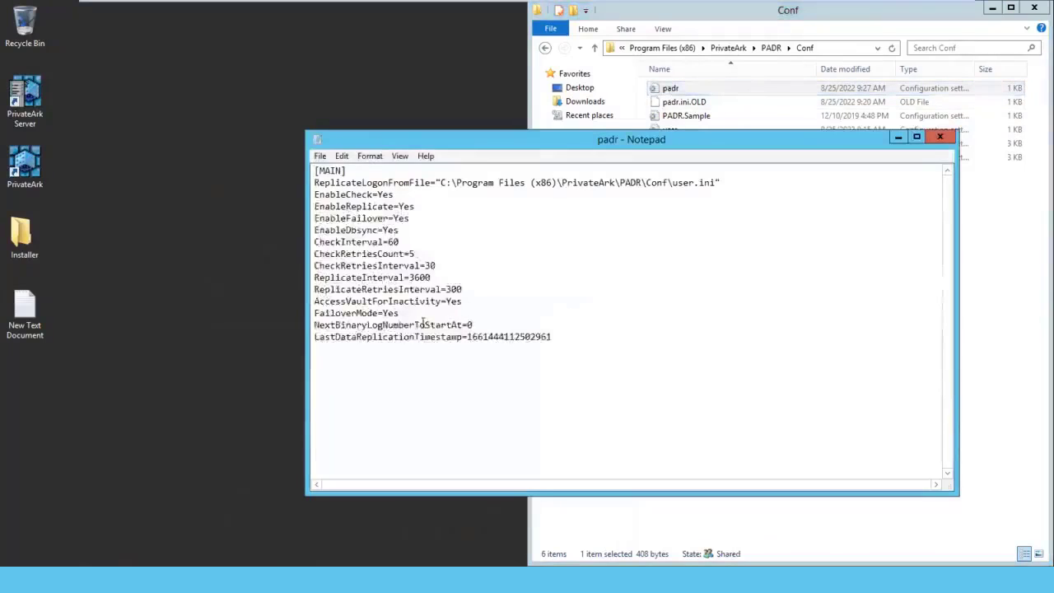
left_click_drag(403, 313, 384, 314)
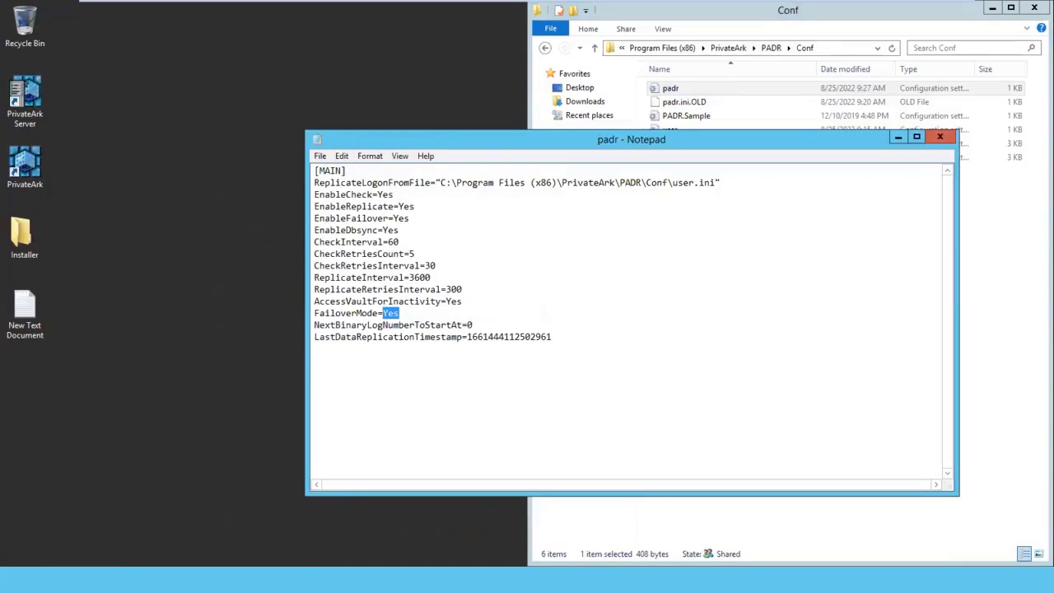
type("No")
Select the NextBinaryLogNumberToStartAt and LastDataReplicationTimestamp lines in the padr configuration file.
left_click_drag(314, 325, 466, 327)
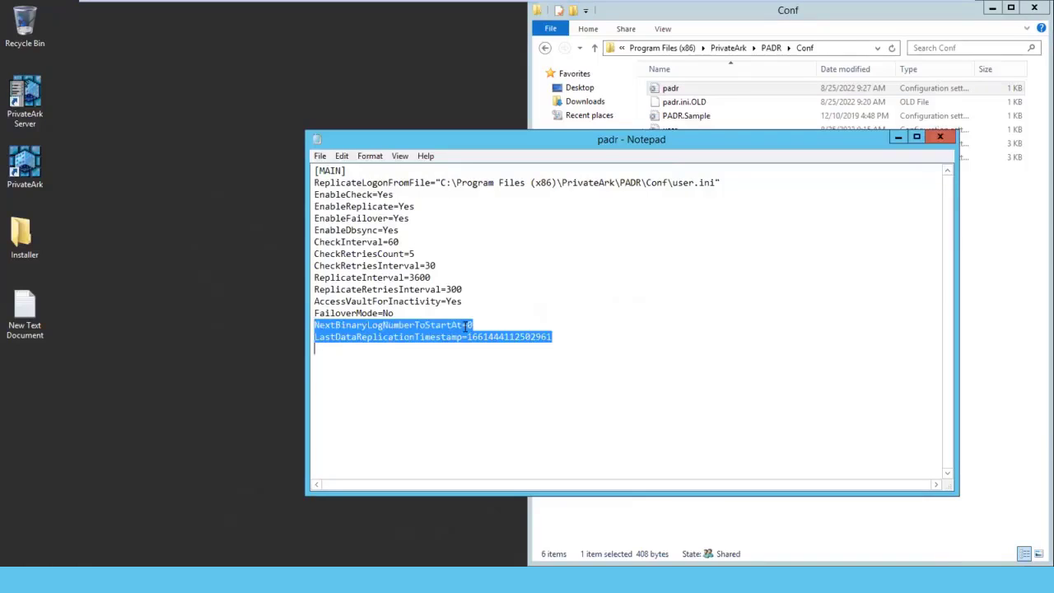